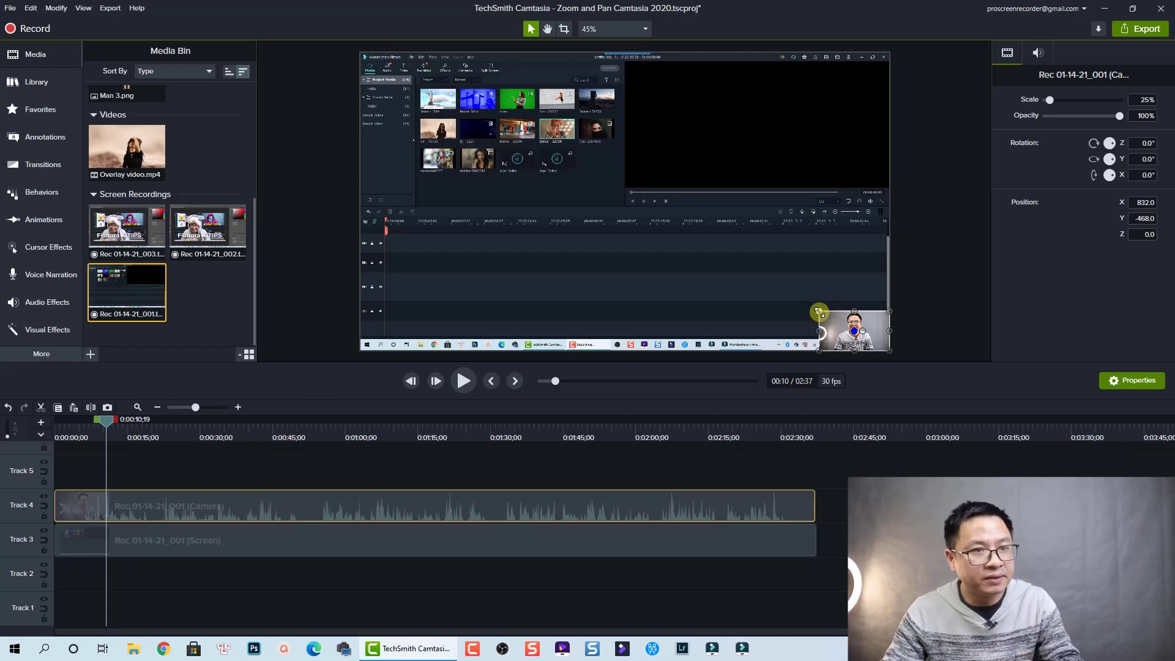
Enlarge the camera recording to fill the whole canvas, and play the video on to about 13 seconds.
drag(819, 312, 365, 79)
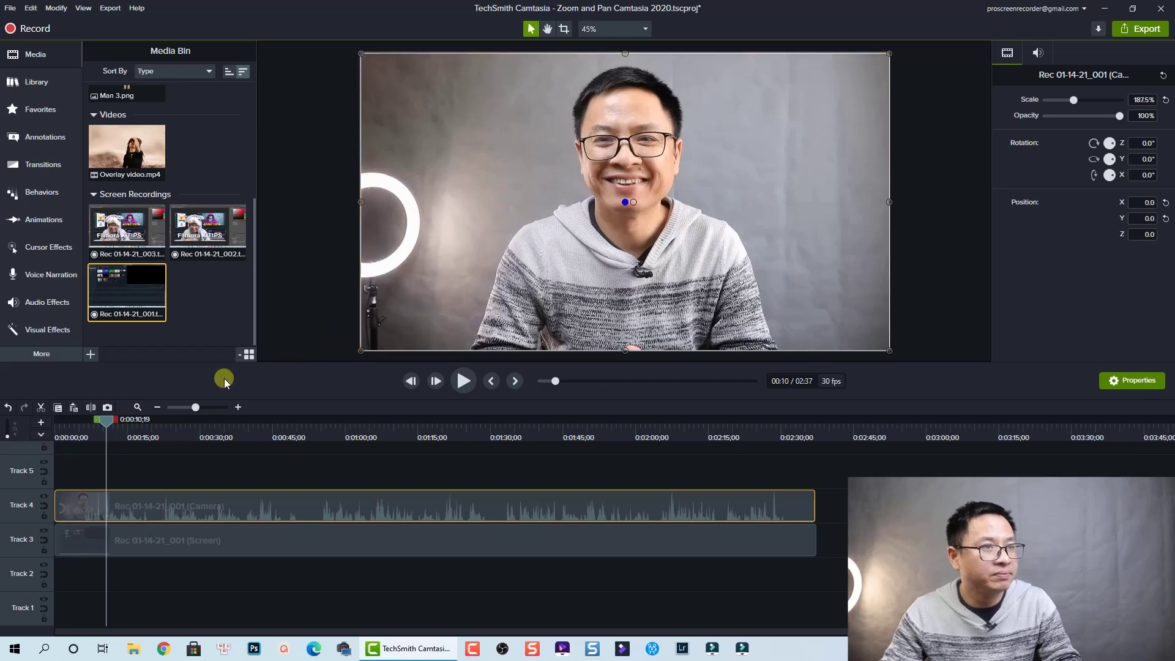
click(156, 464)
key(space)
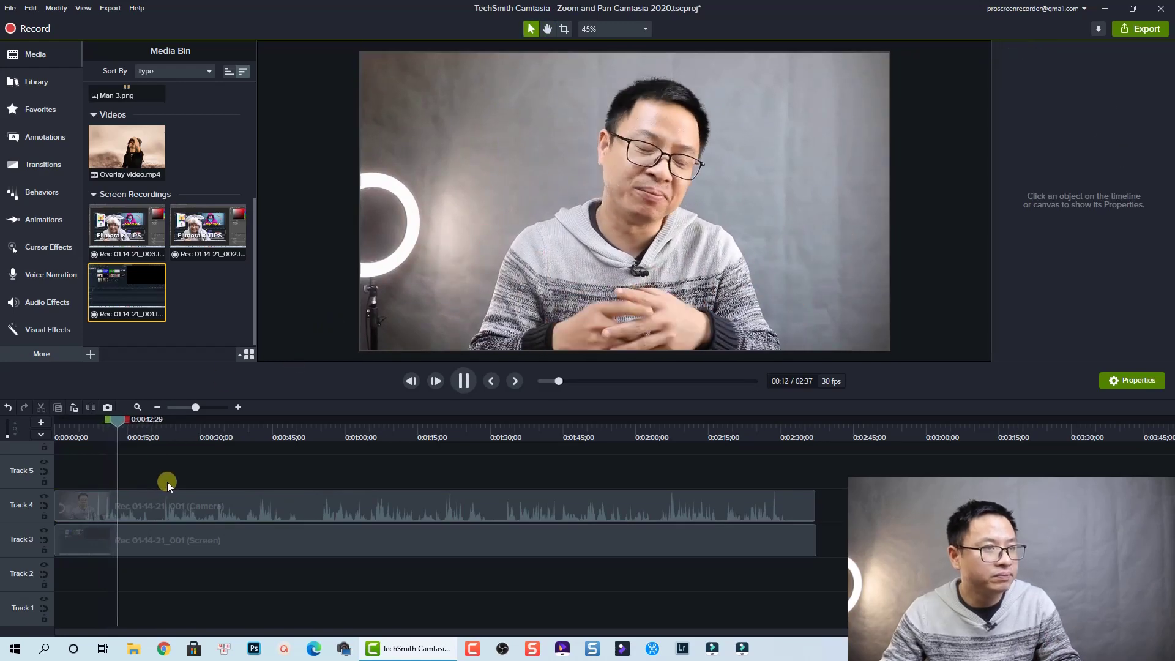
key(space)
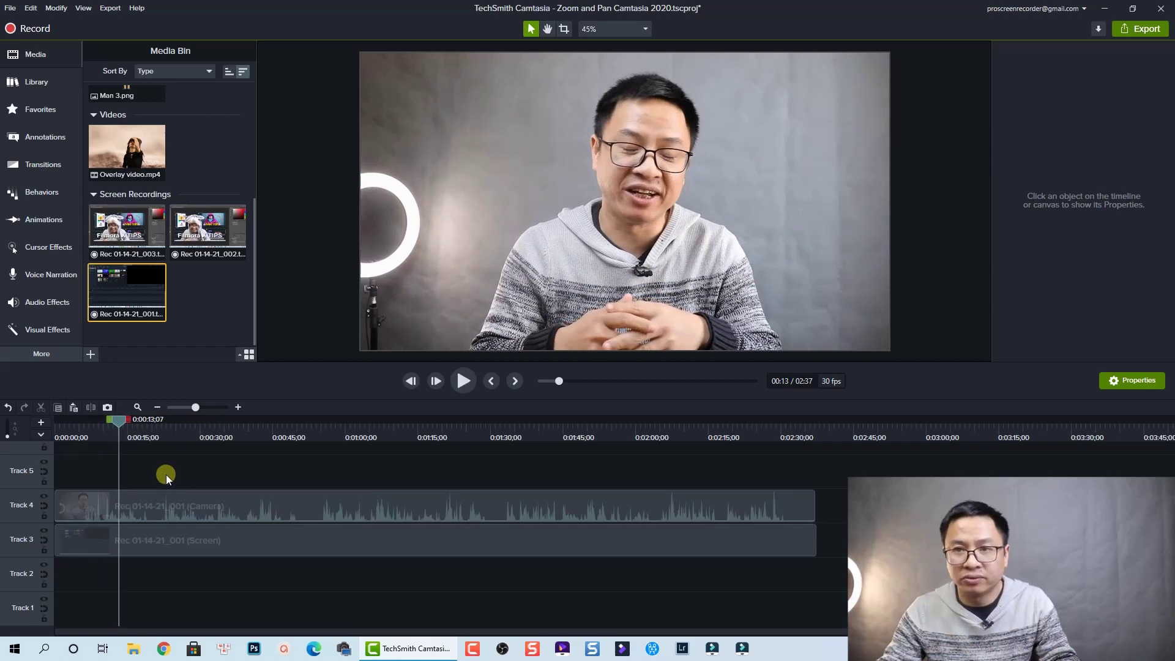
Add a Tilt Right animation to the camera clip at 0:00:13;07, and shrink the tilted picture into the lower-right corner of the canvas.
click(152, 501)
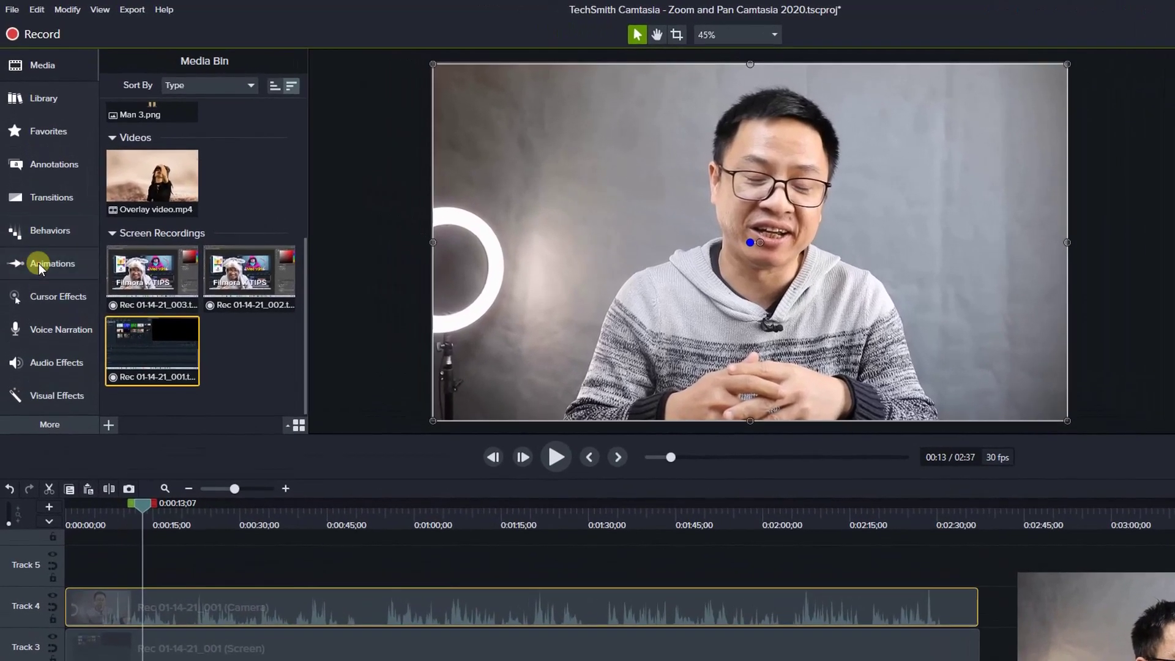
click(38, 263)
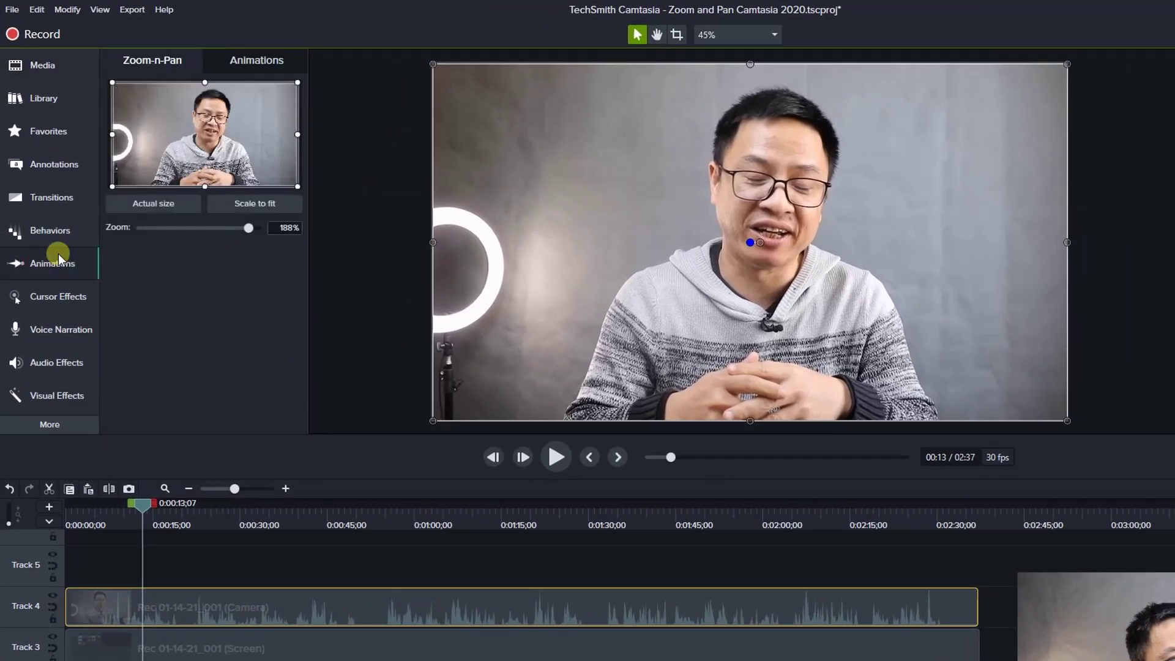
click(246, 56)
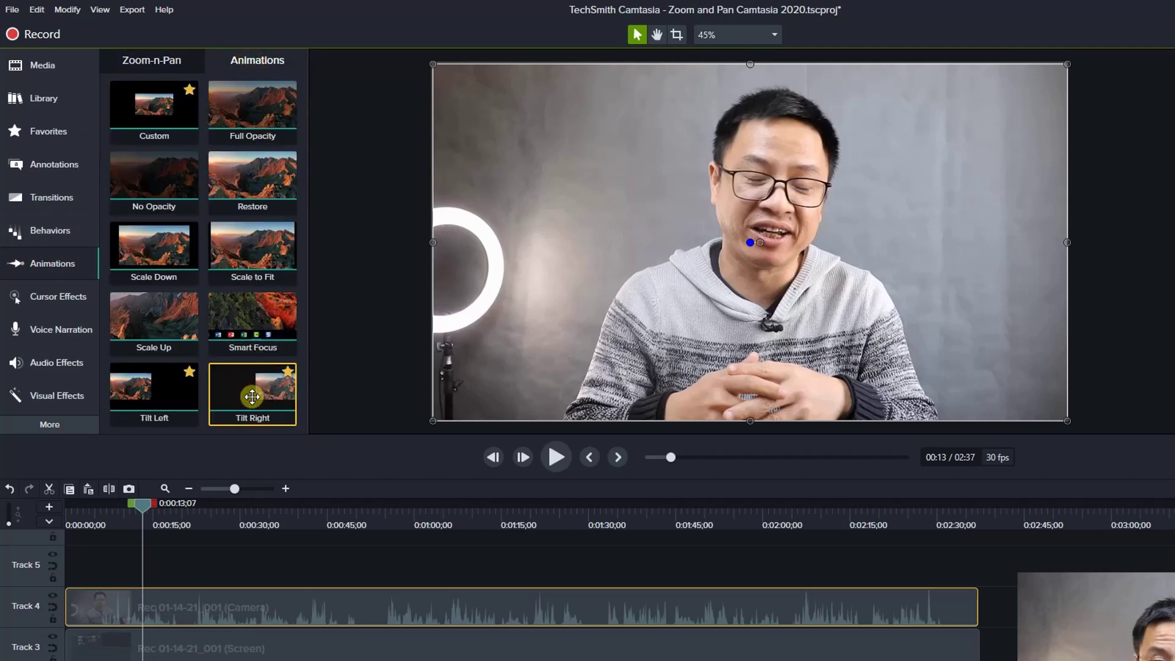
drag(252, 396, 138, 610)
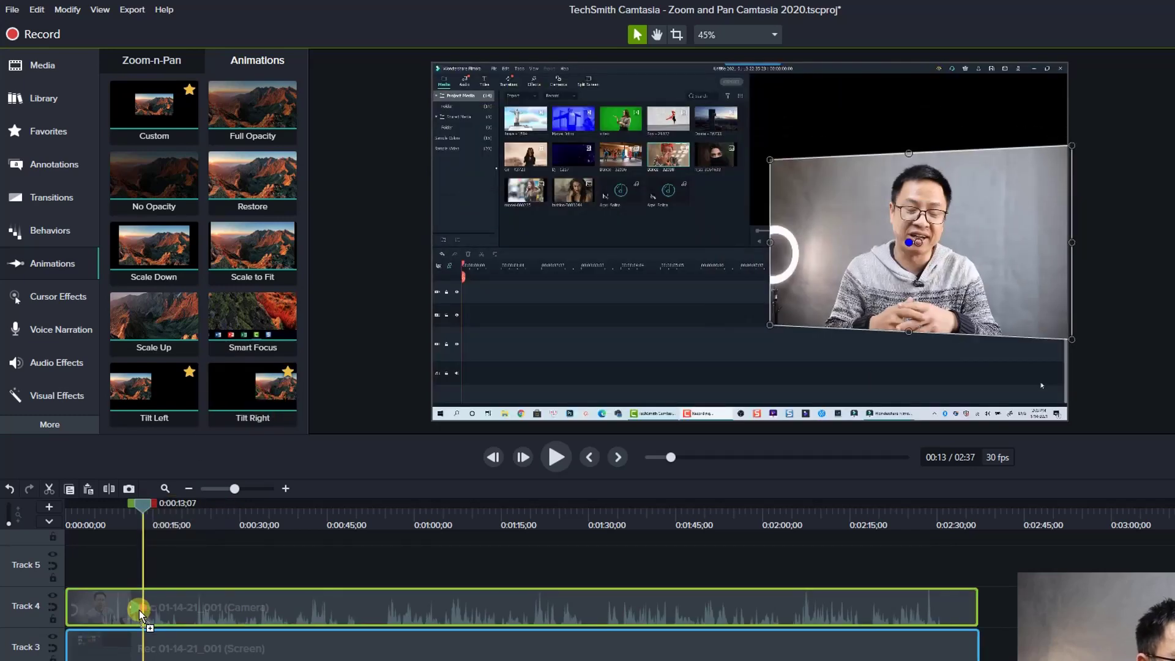
drag(138, 611, 139, 611)
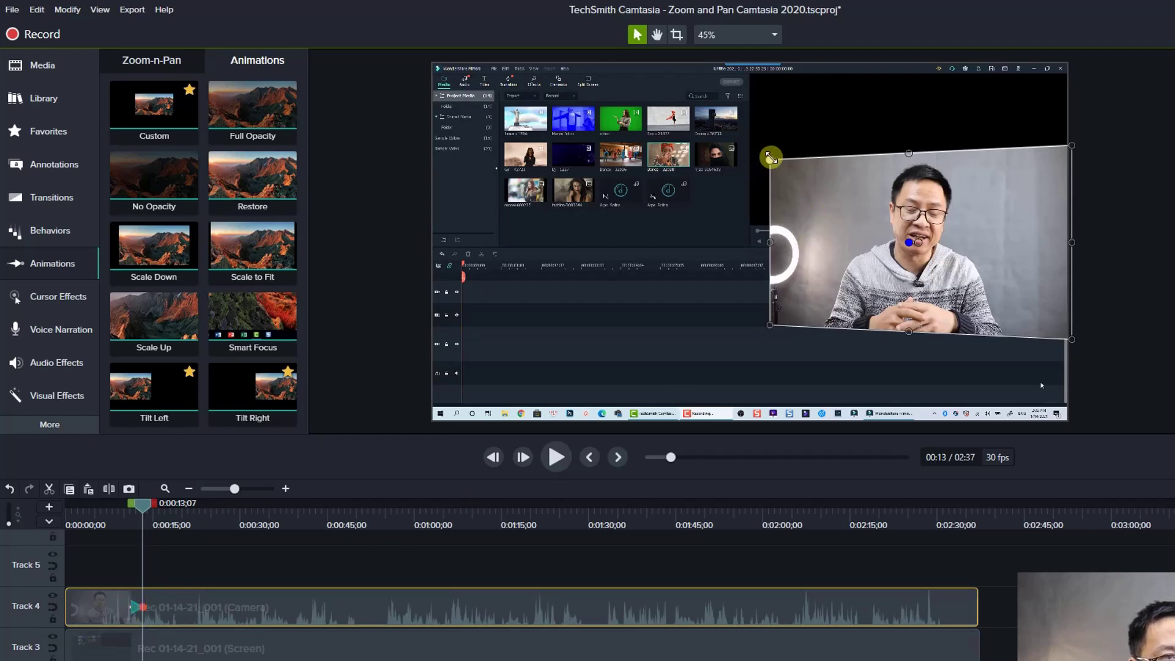
drag(770, 157, 909, 249)
drag(982, 316, 982, 393)
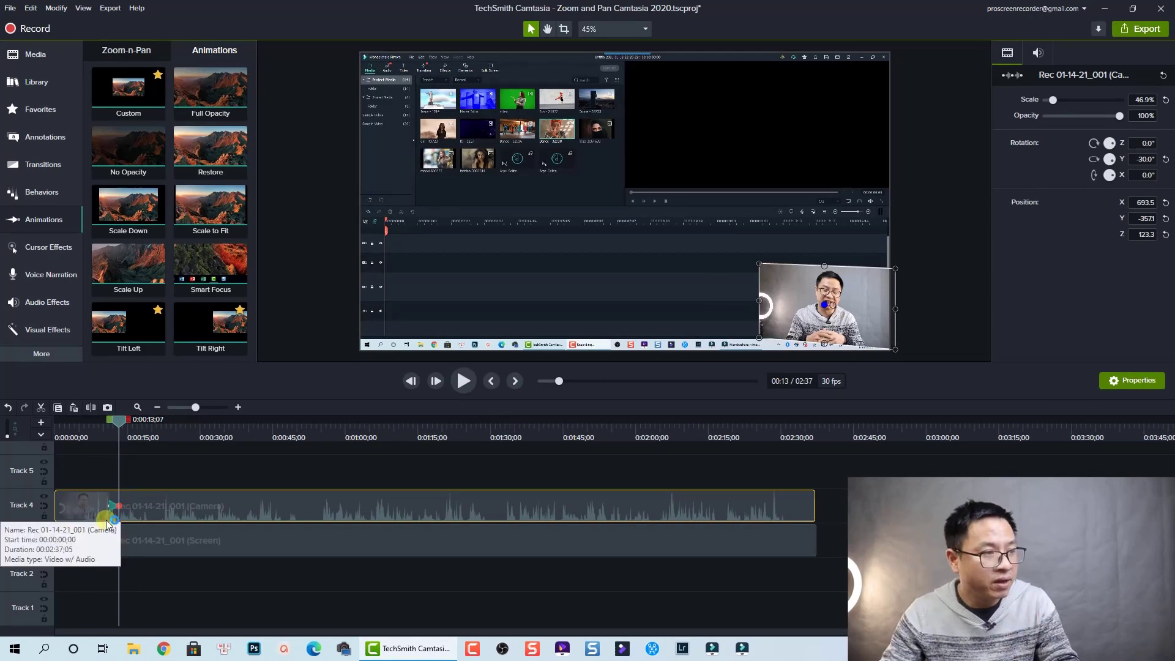
Stretch the camera clip's tilt animation to a duration of about 4 seconds and play it back.
click(106, 514)
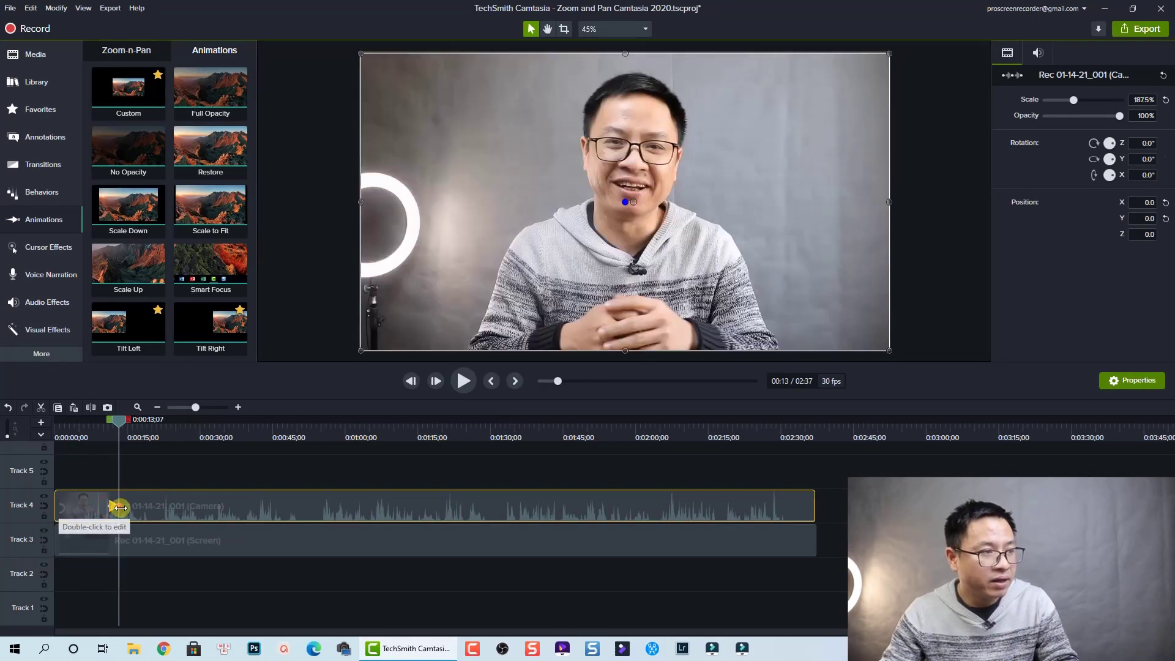
drag(119, 508, 156, 506)
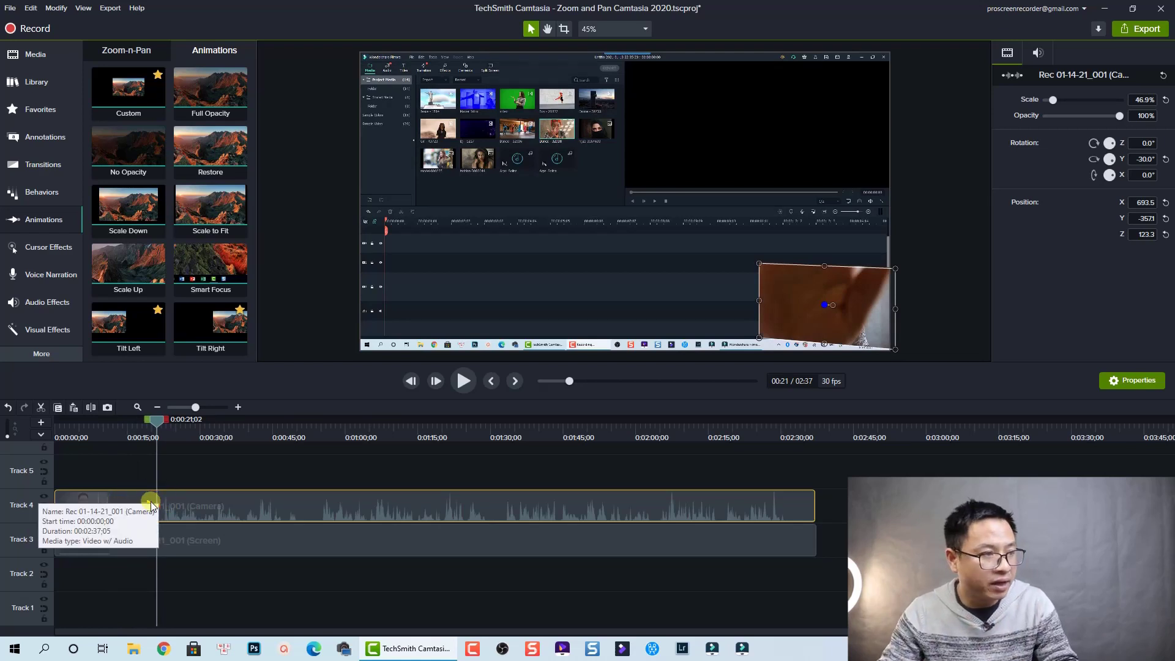
drag(155, 507, 134, 506)
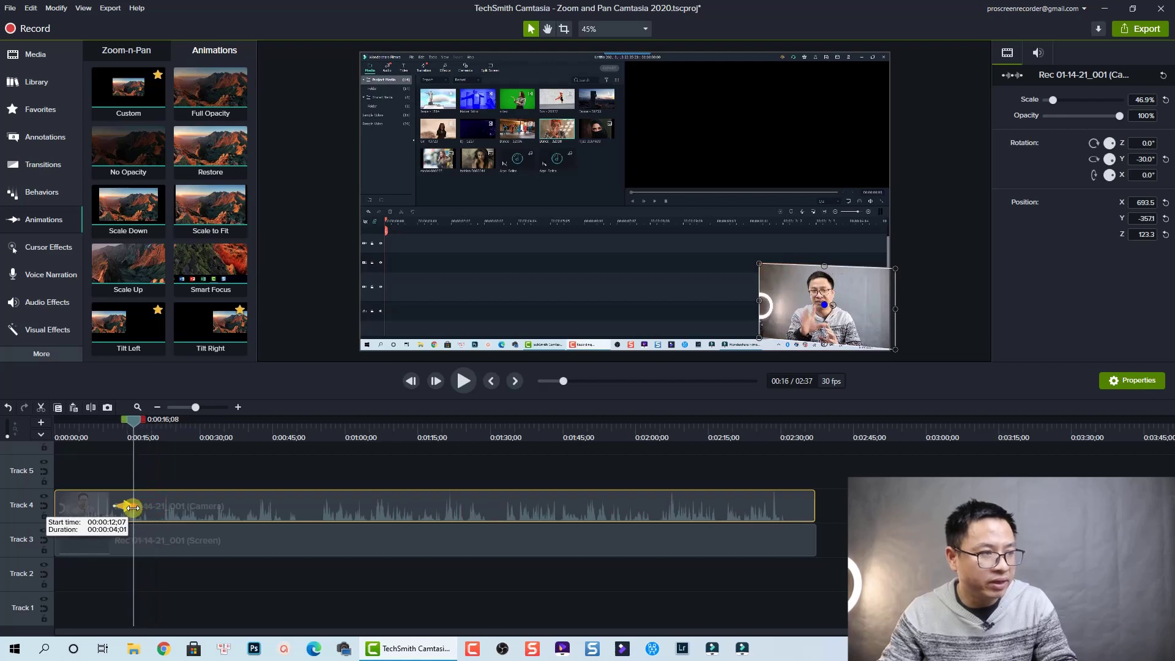
click(111, 431)
key(space)
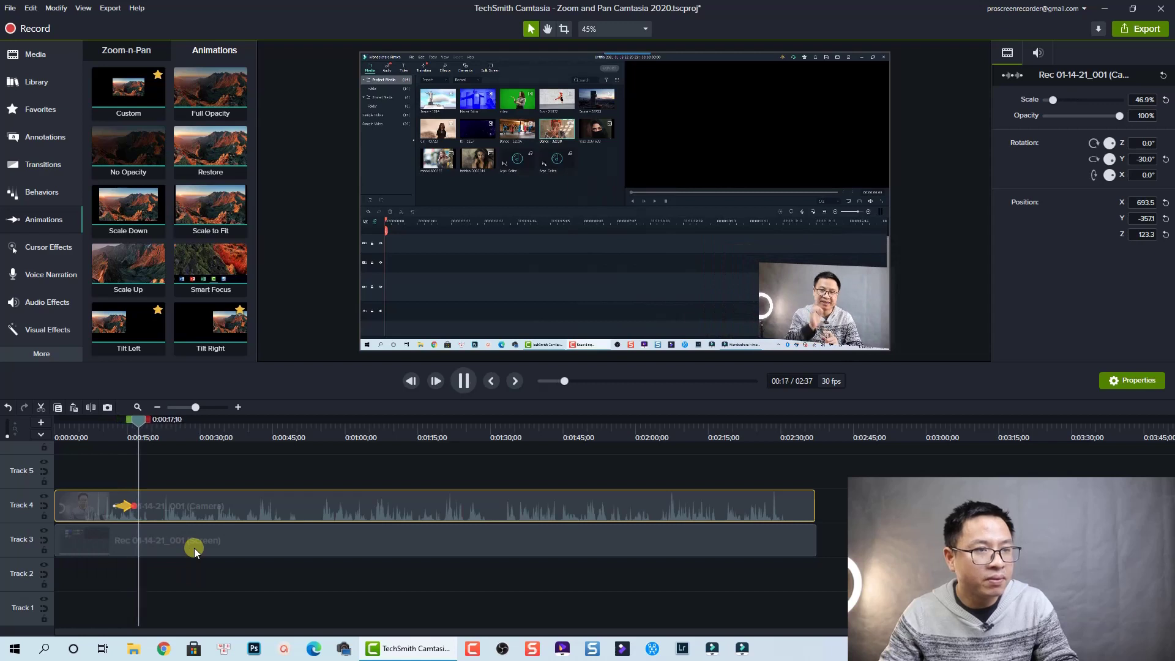
key(space)
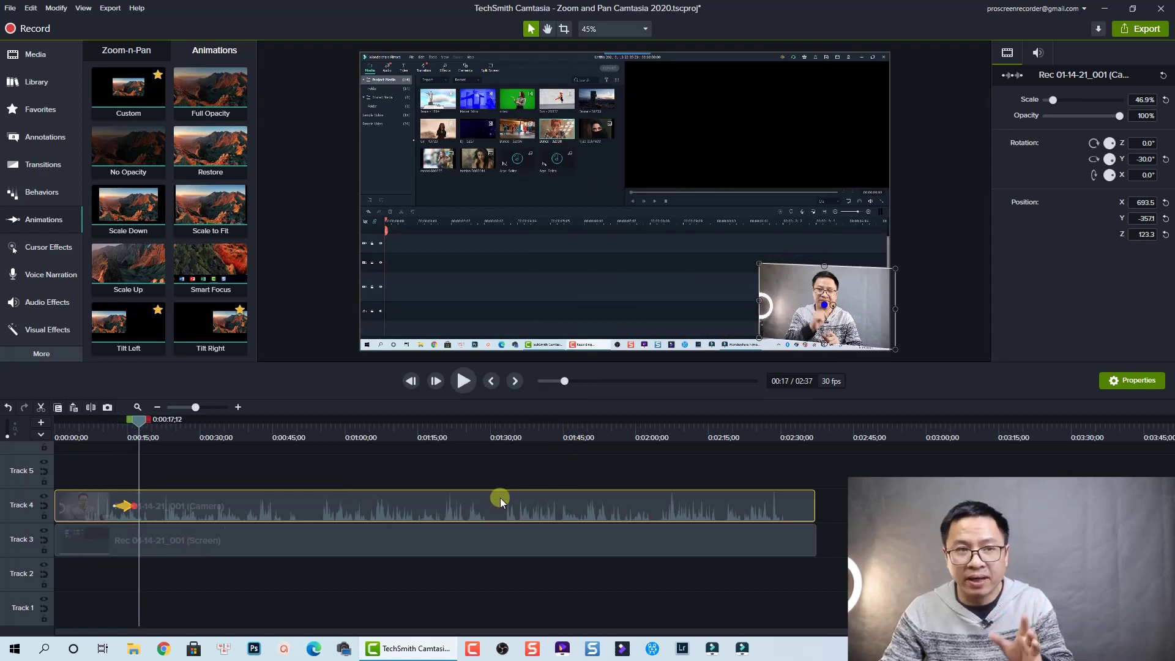
Add a Zoom-n-Pan animation at 0:00:28;04 that zooms to about 144% on the upper-left area of the screen recording.
click(272, 545)
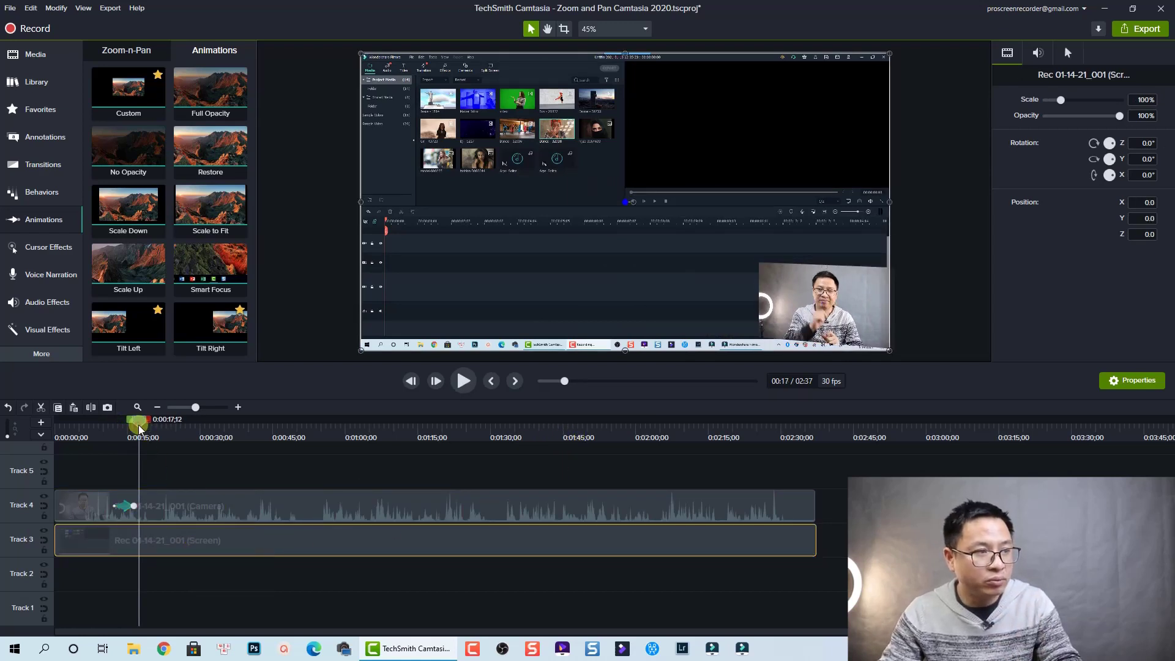
drag(140, 428, 192, 460)
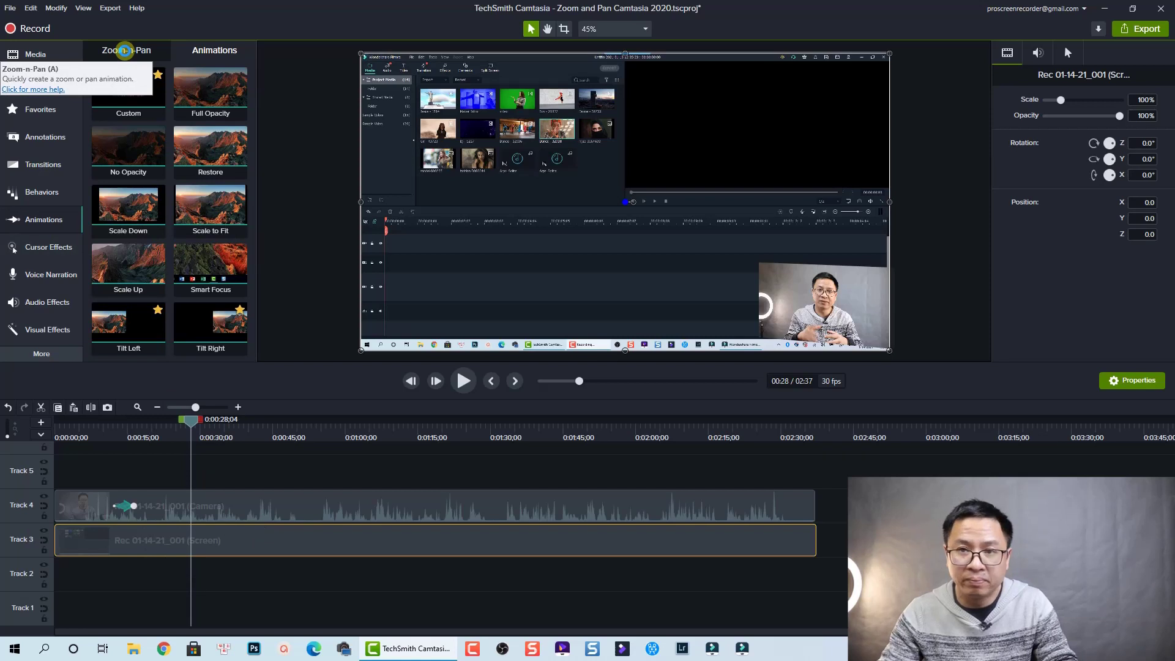
click(125, 50)
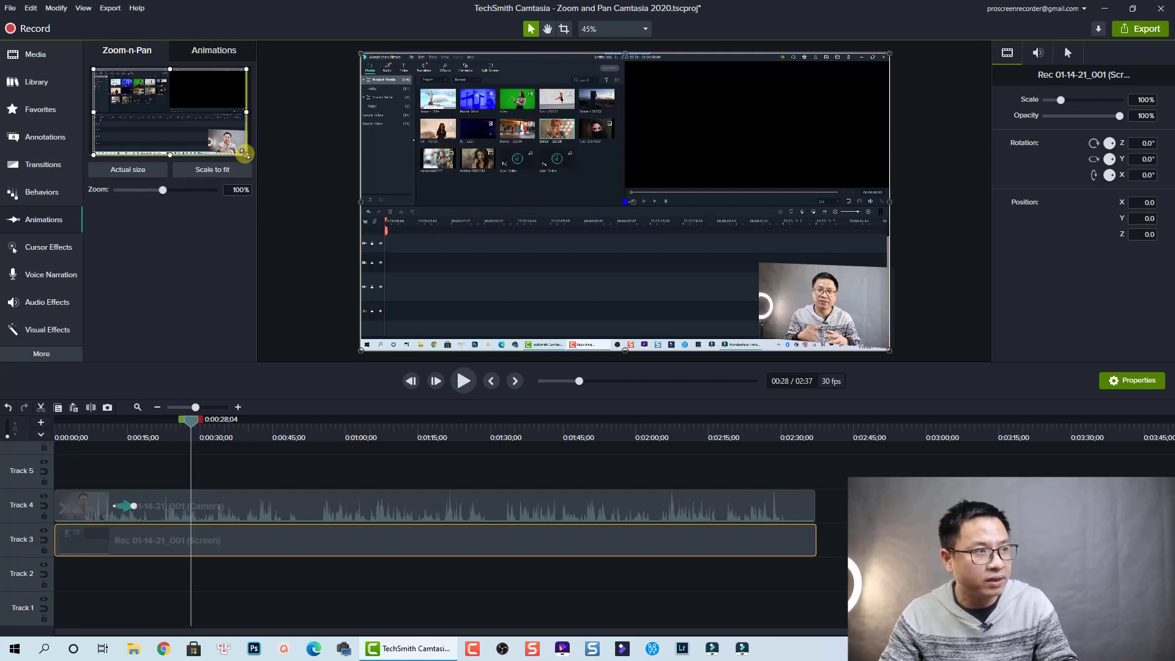
drag(245, 153, 186, 126)
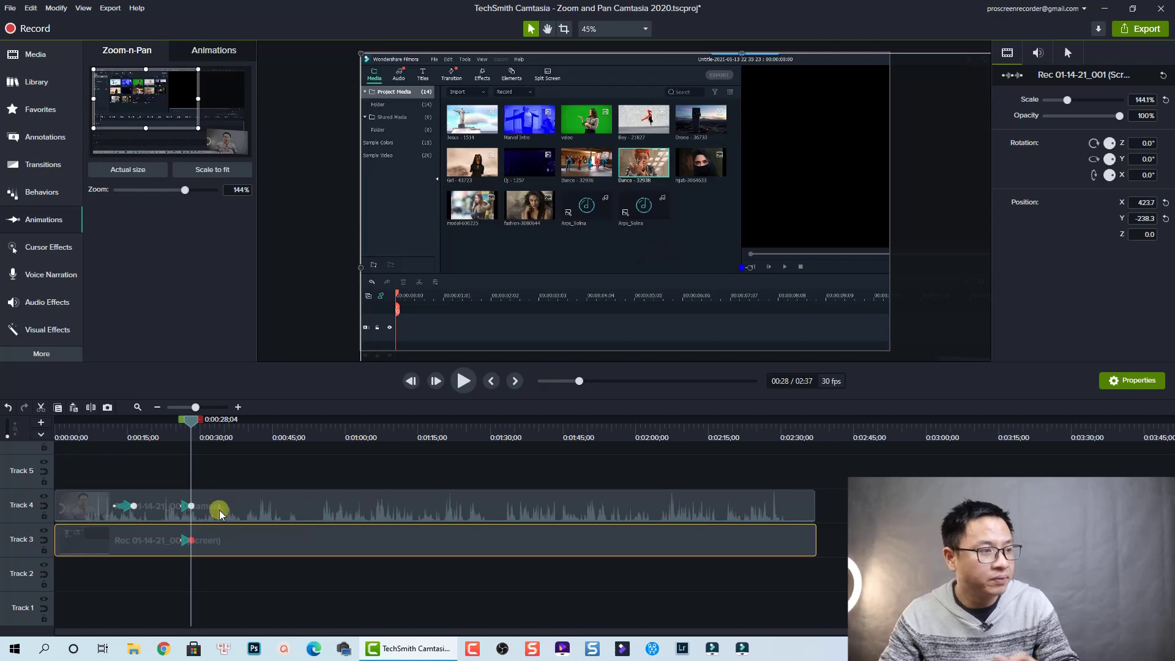
Play back the zoom animation from about 0:00:26 and check how both clips move.
drag(192, 426, 182, 428)
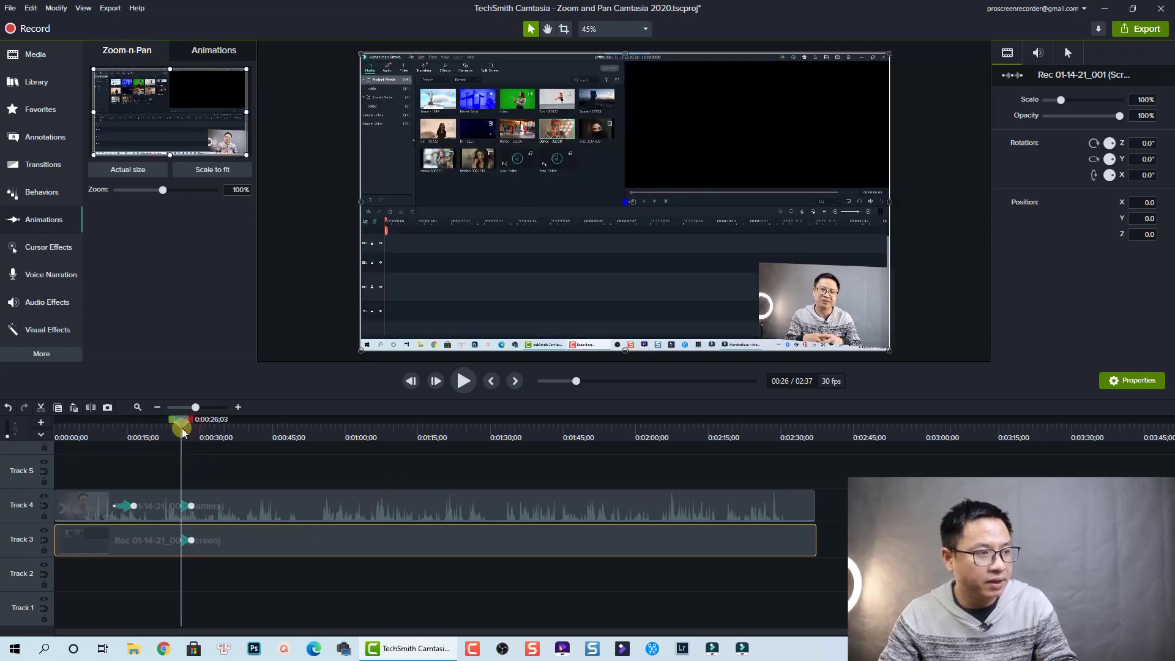
key(space)
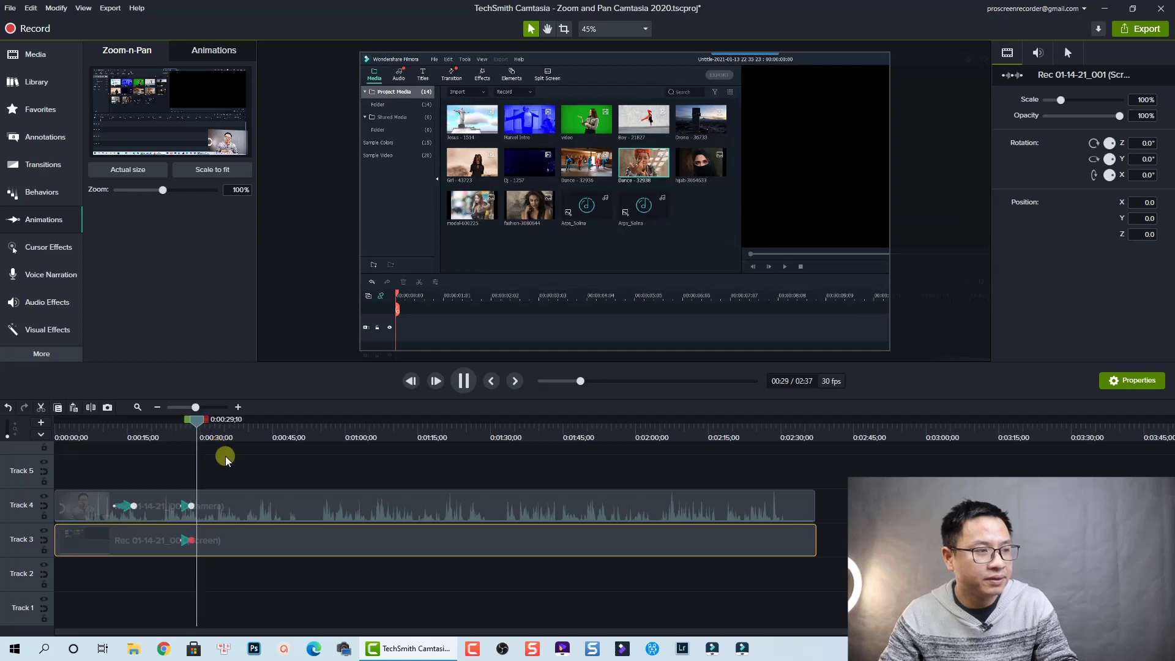
key(space)
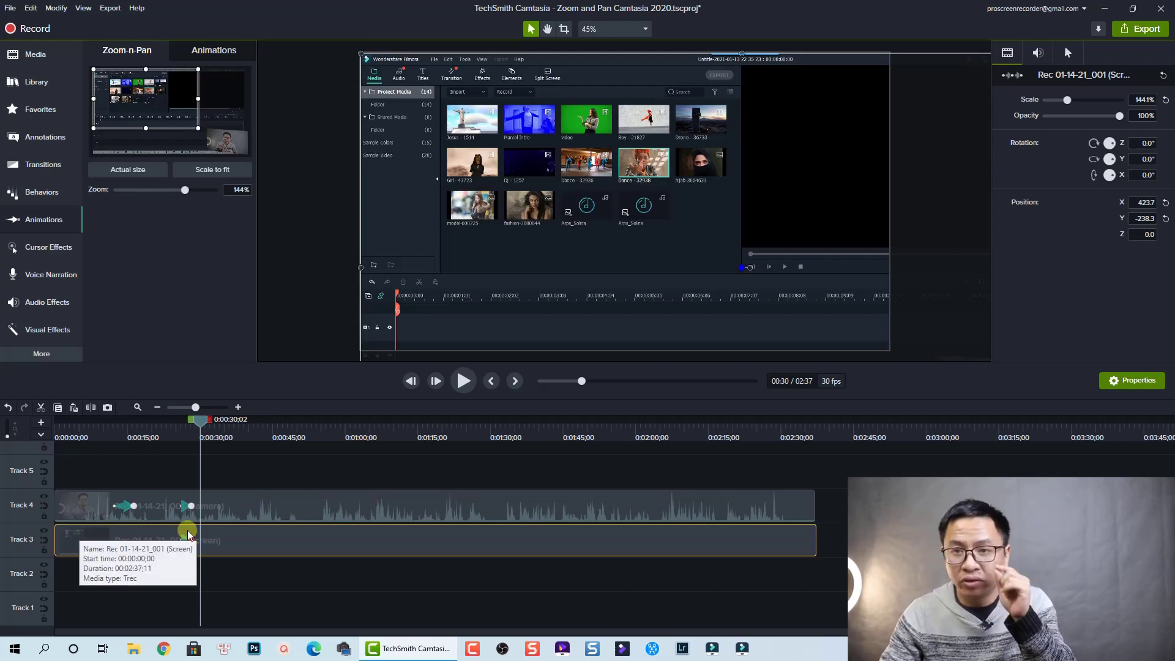
drag(202, 420, 200, 422)
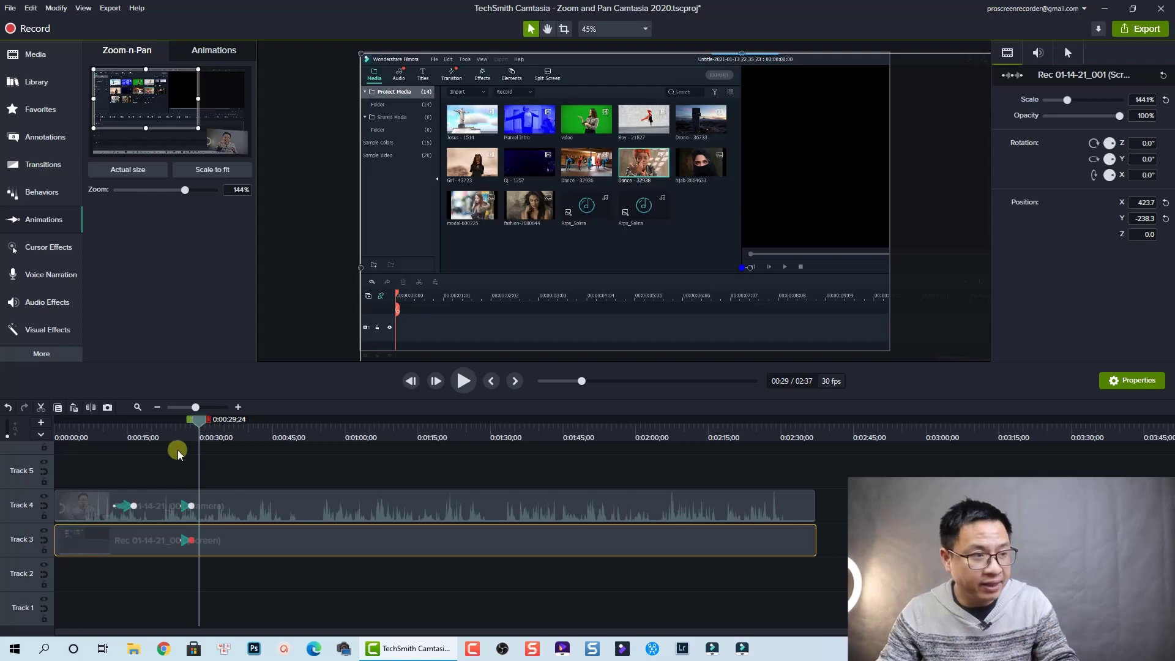
Delete the zoom animation at 0:00:28;04 from the camera clip only, and play the section from about 0:00:25.
click(186, 507)
double_click(185, 507)
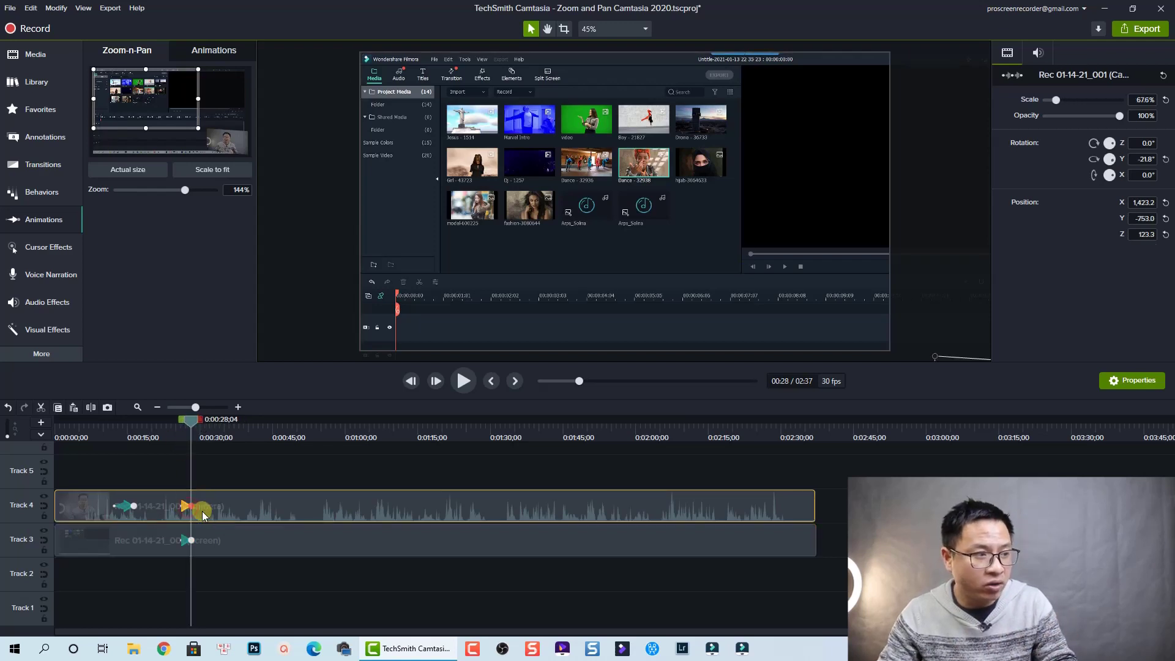
key(Delete)
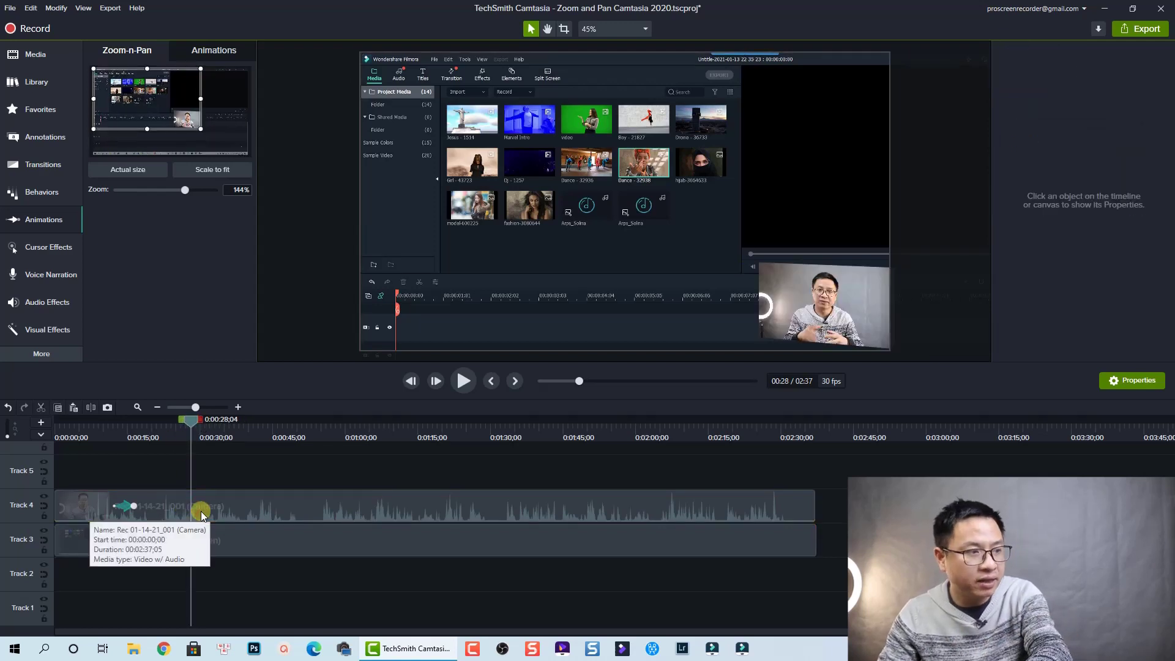
drag(191, 419, 180, 420)
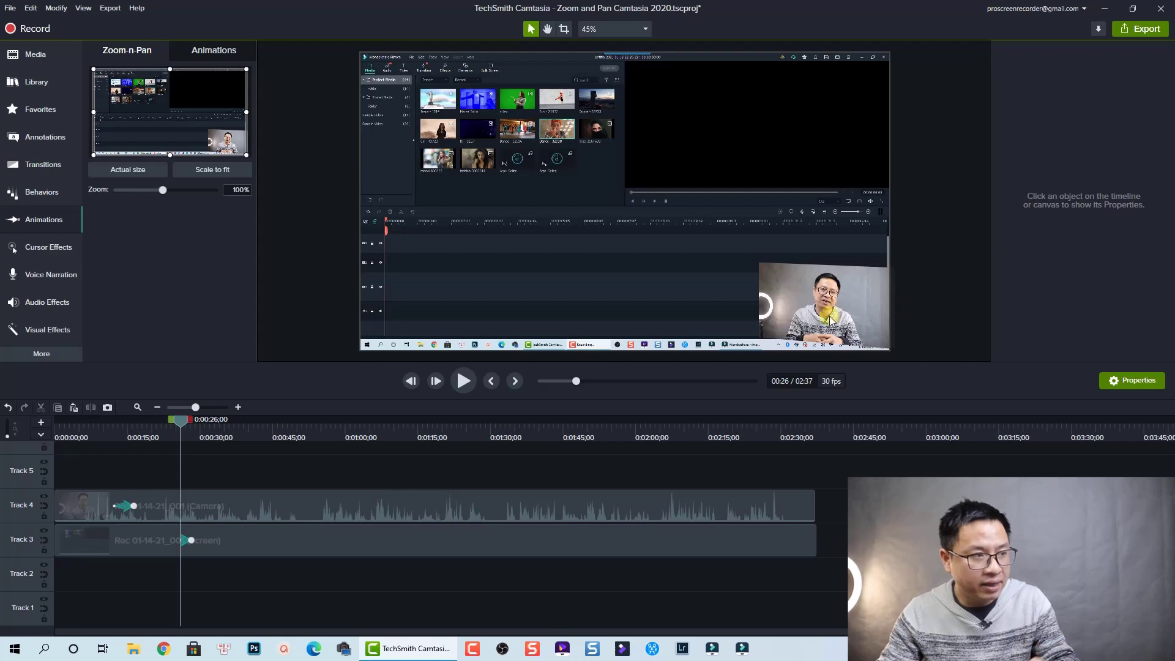
drag(186, 420, 179, 420)
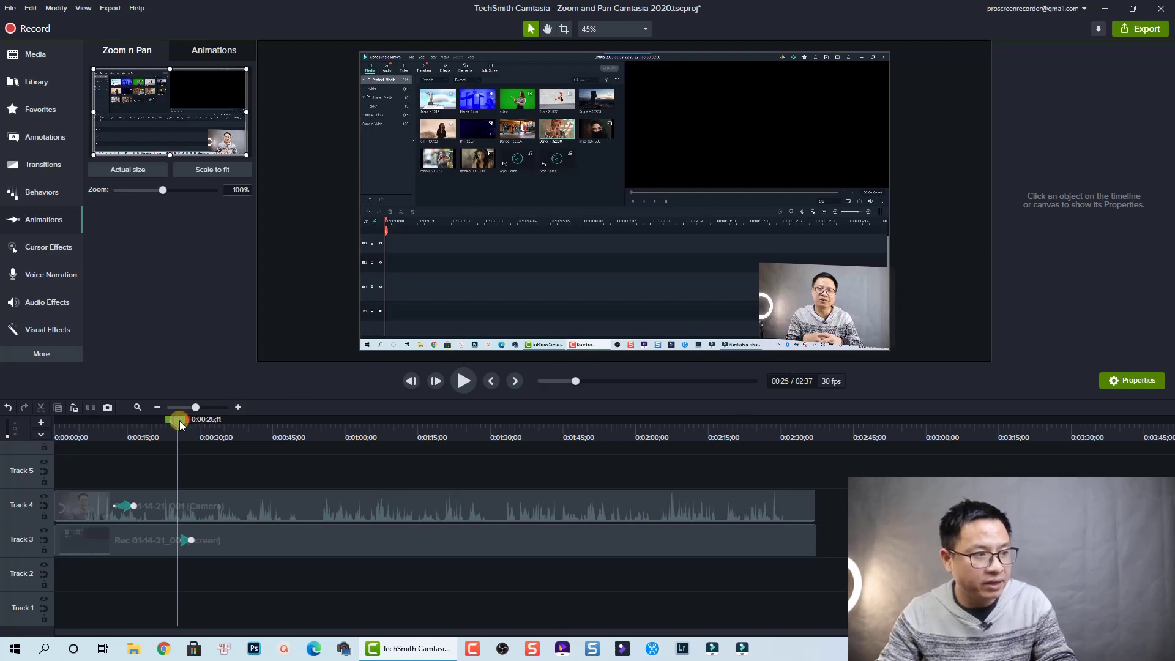
key(space)
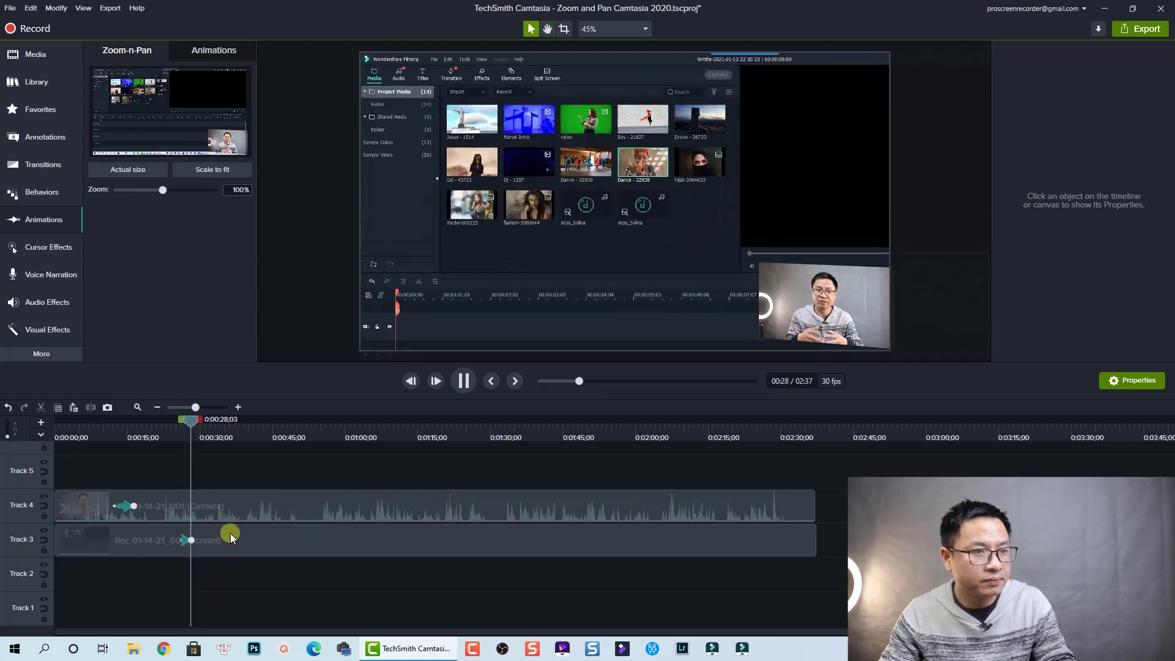
key(space)
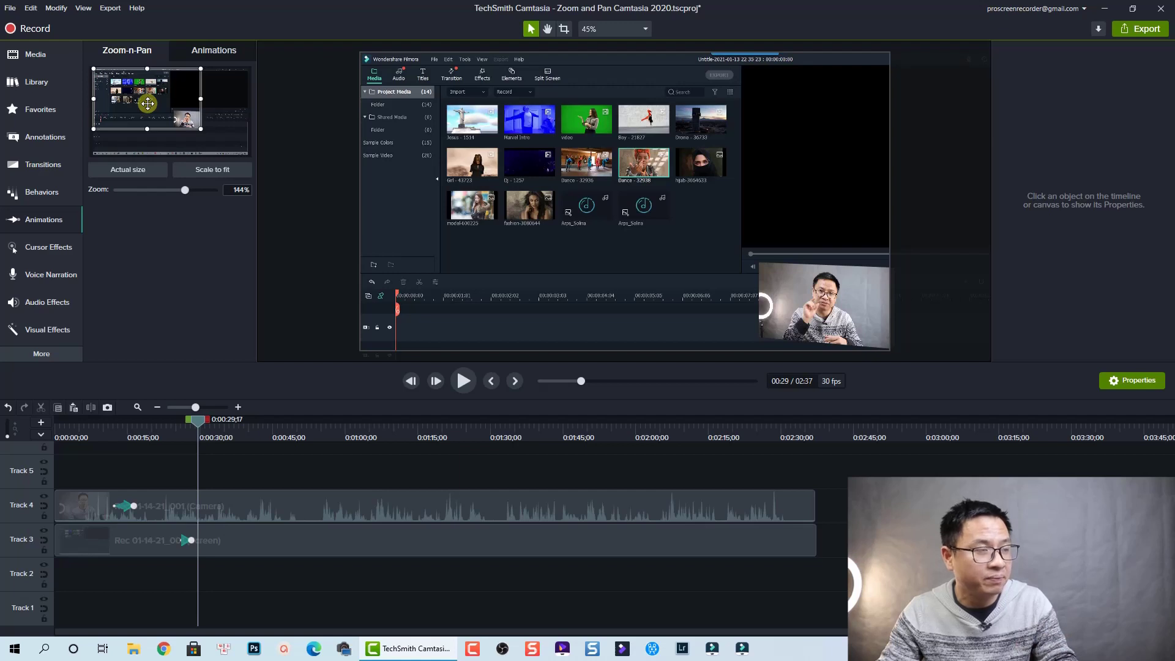
Pan the zoomed view toward the lower right of the screen recording at 0:00:29;17, and delete the matching animation from the camera clip.
drag(147, 103, 181, 115)
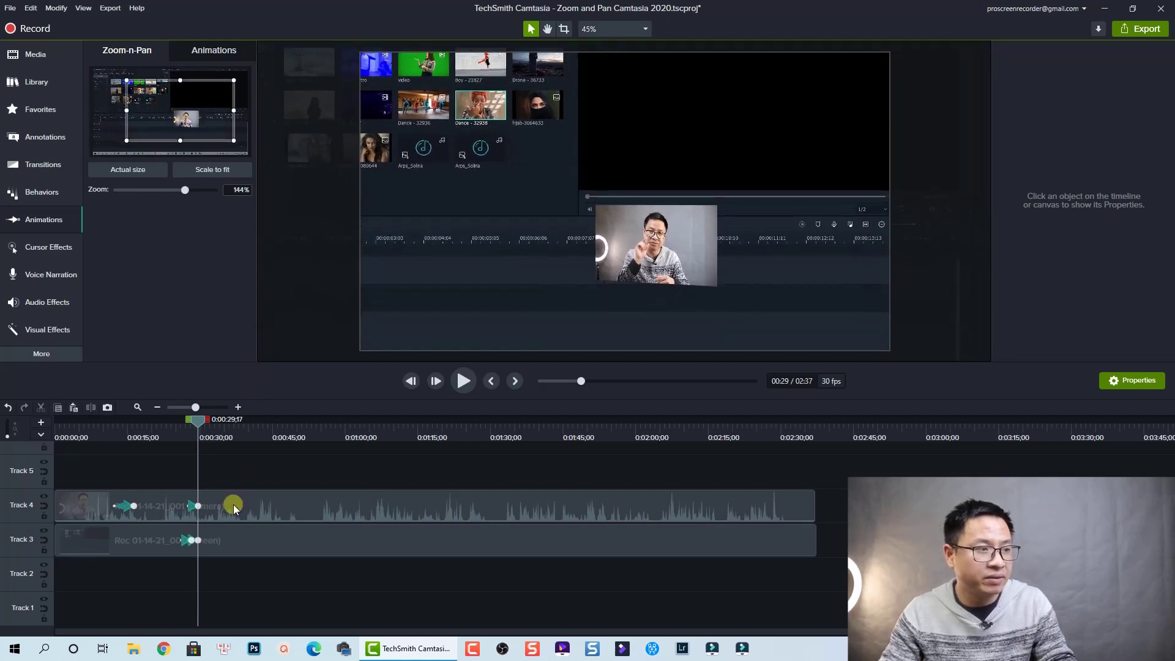
scroll(202, 549, up, 3)
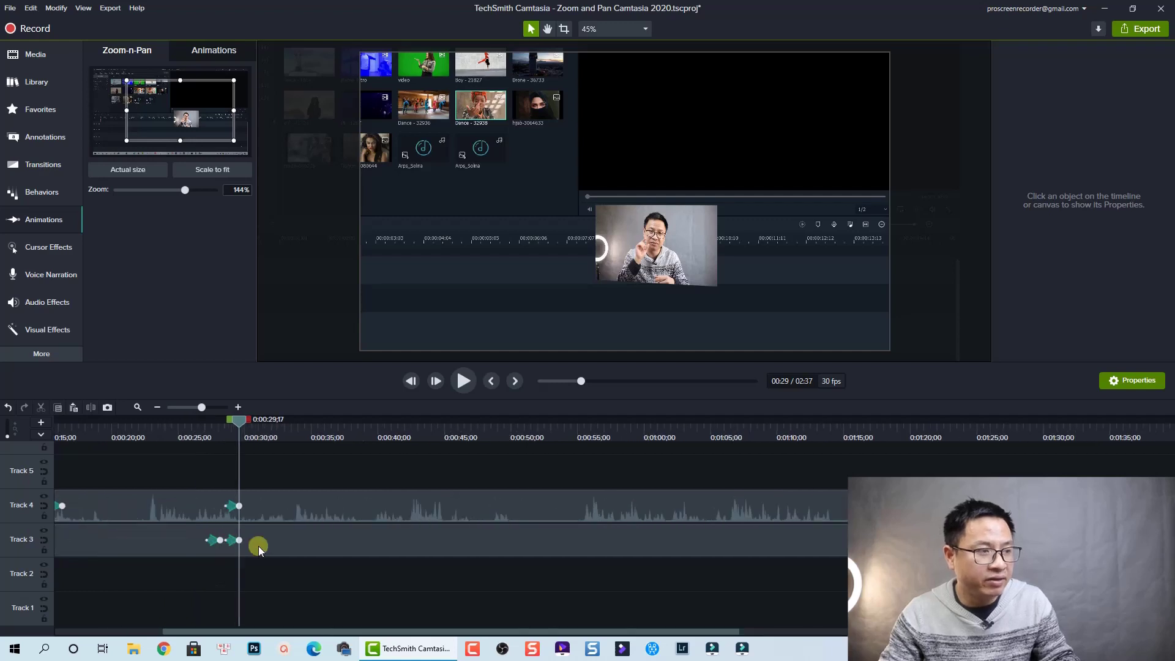
click(238, 508)
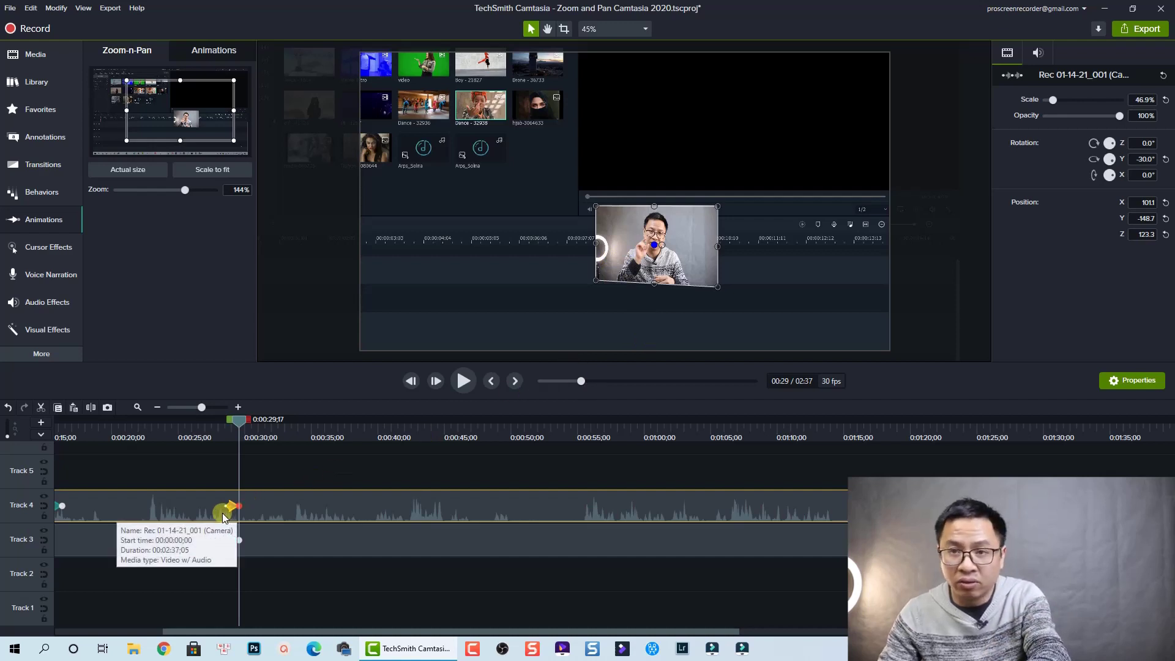
key(Delete)
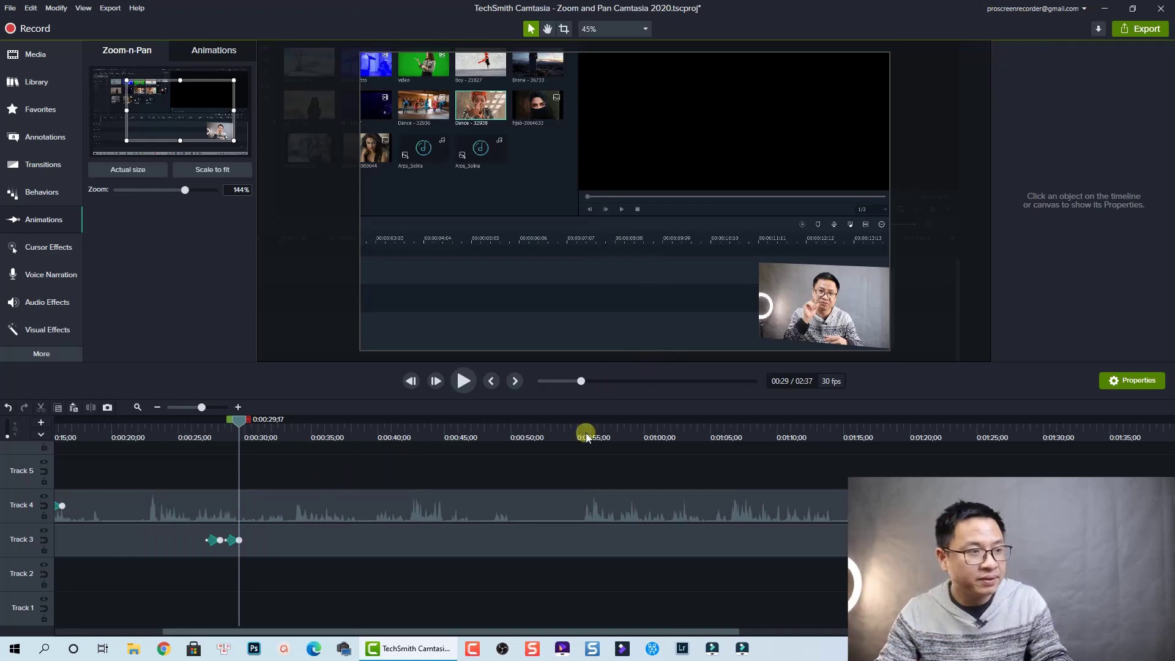
Scale the screen recording back to fit at 0:00:30;08 with Zoom-n-Pan, and remove the matching animation from the camera clip.
key(space)
key(space)
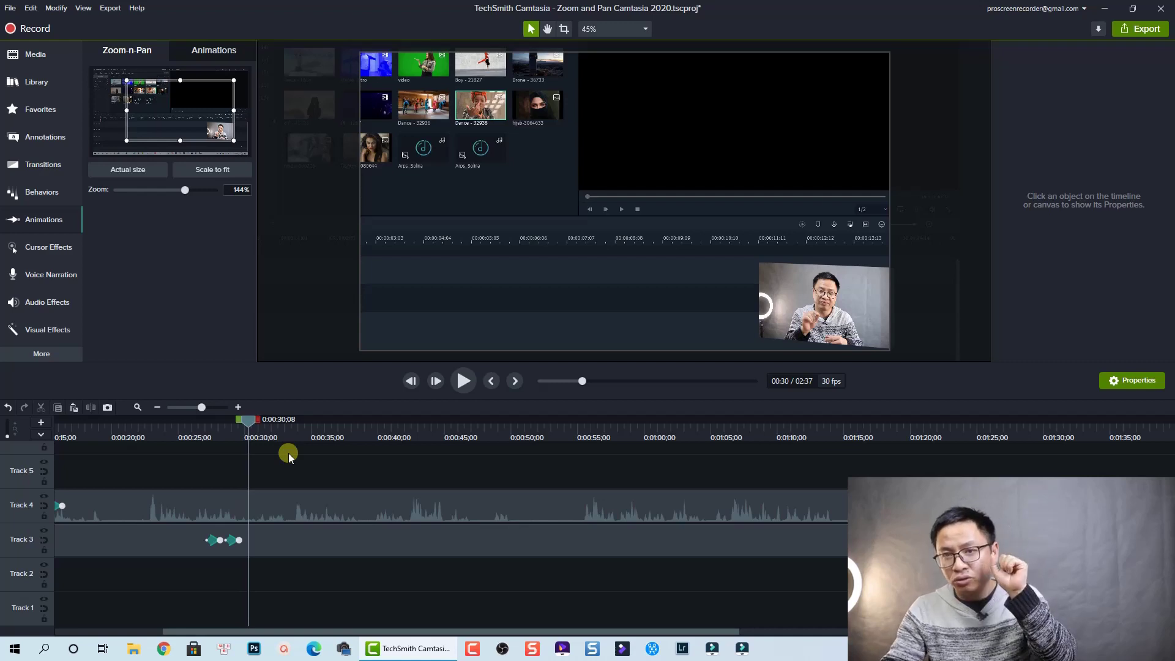
click(291, 541)
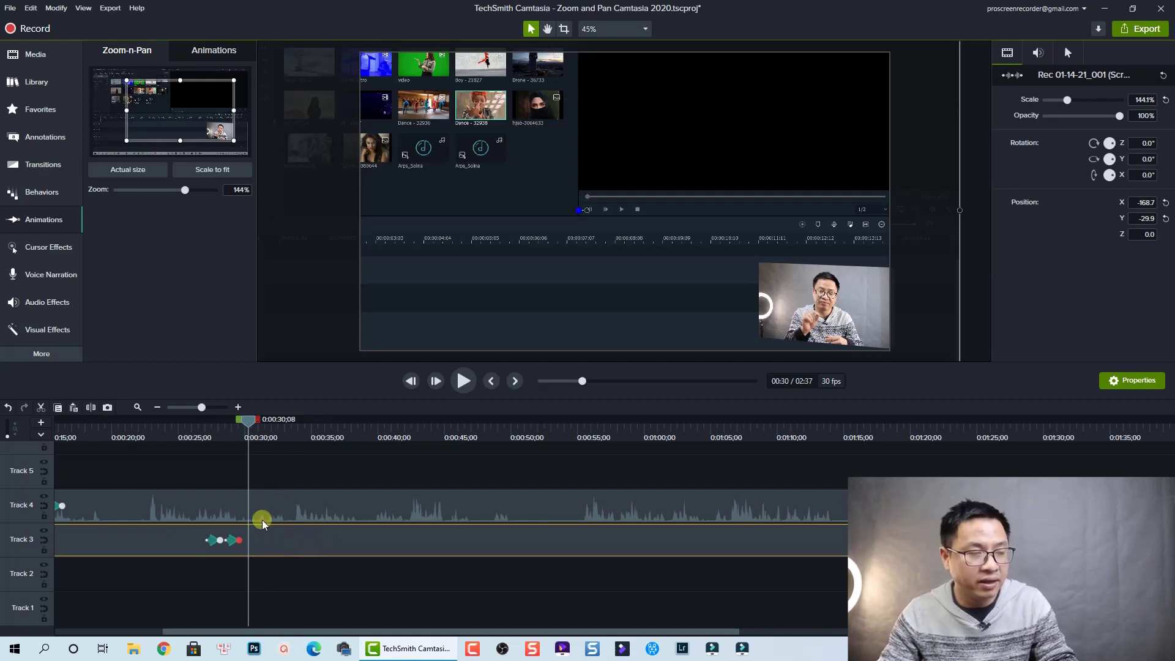
click(212, 171)
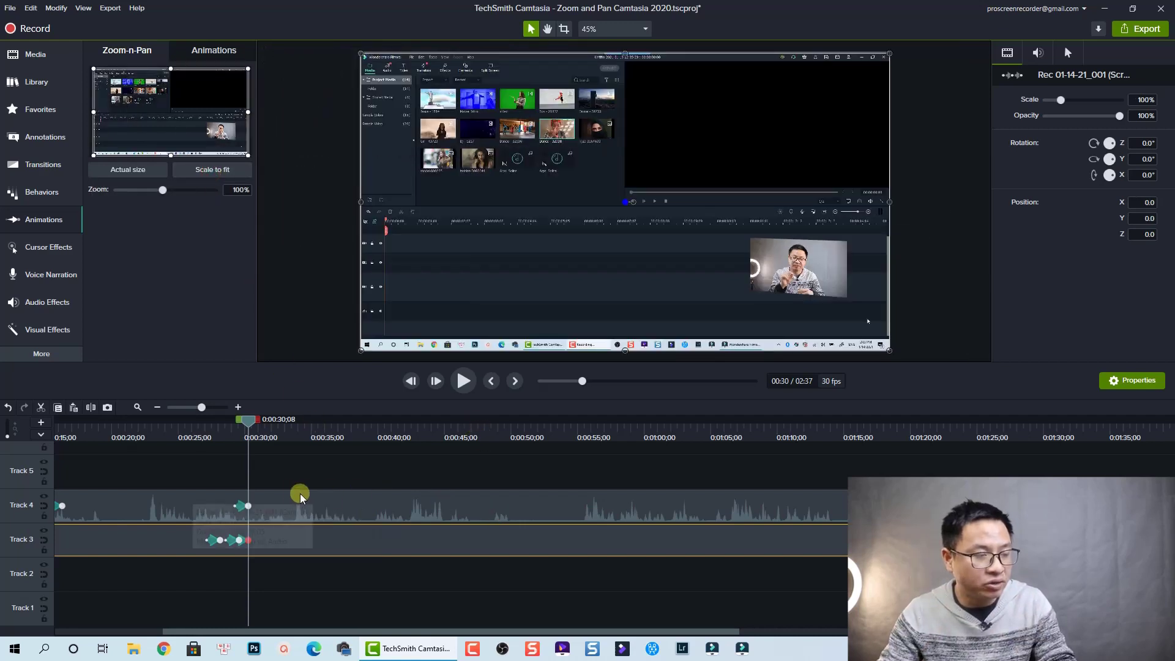
click(241, 506)
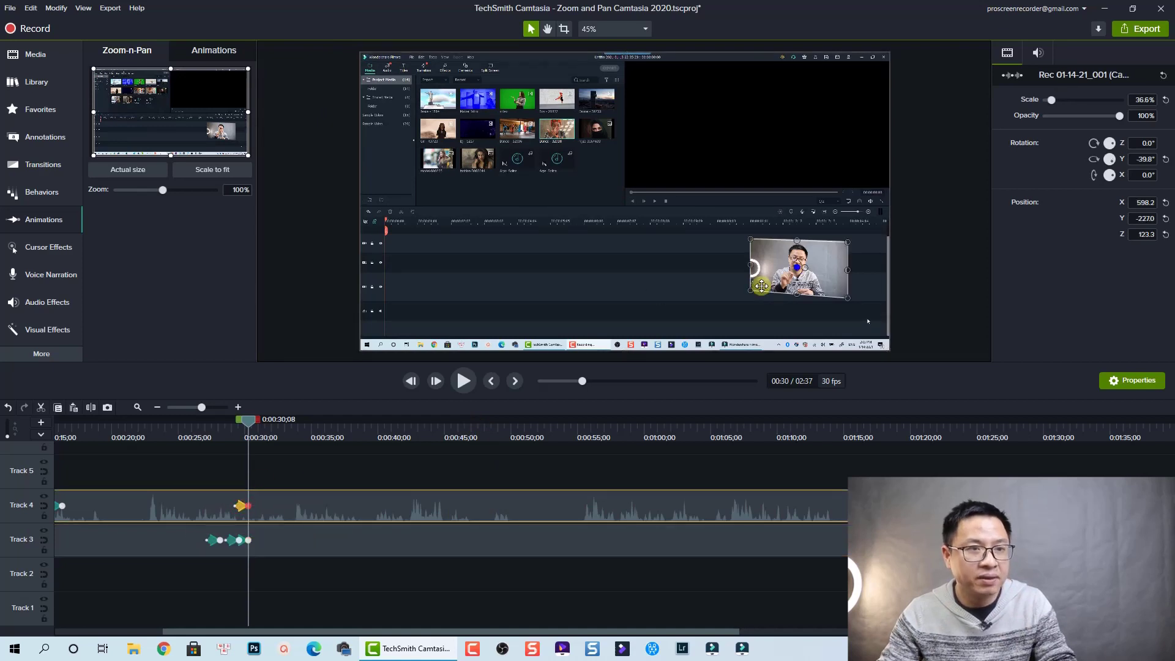
click(700, 398)
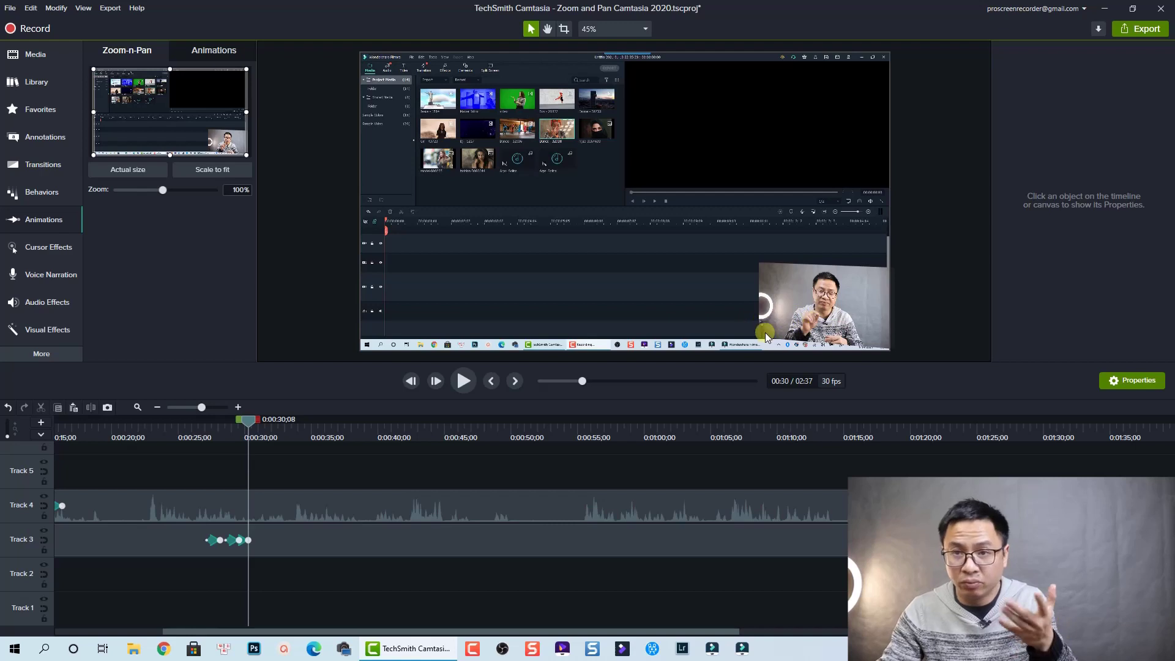
click(786, 329)
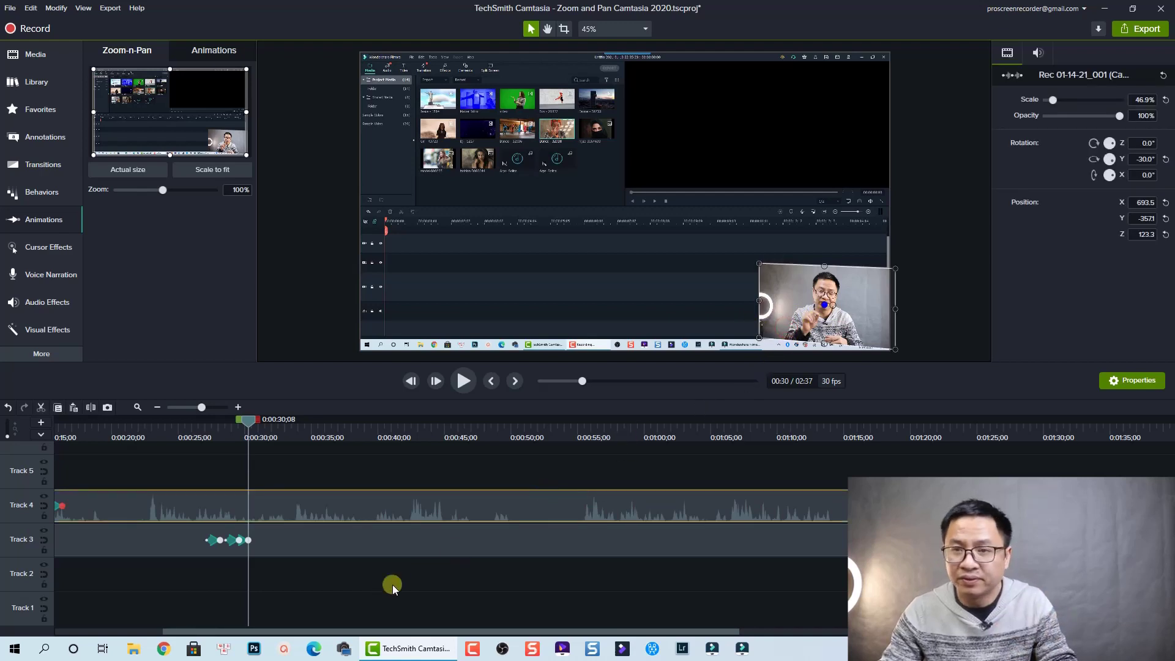